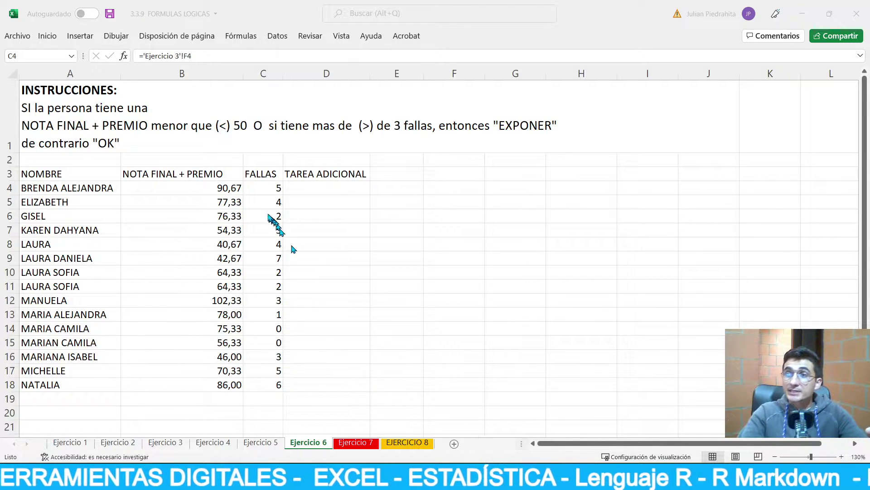
Check the lookup formulas in B4 and C4, then begin a new formula with = in C4
{"action": "left_click", "coordinate": [229, 191]}
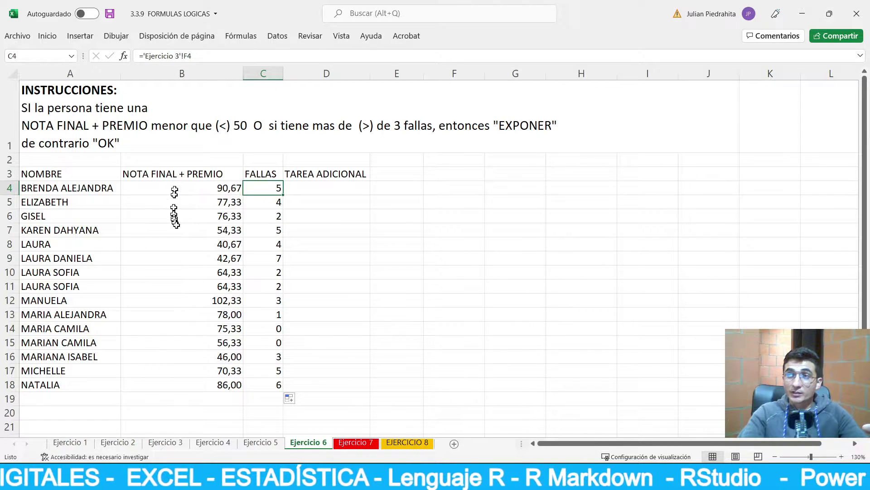
{"action": "left_click", "coordinate": [275, 189]}
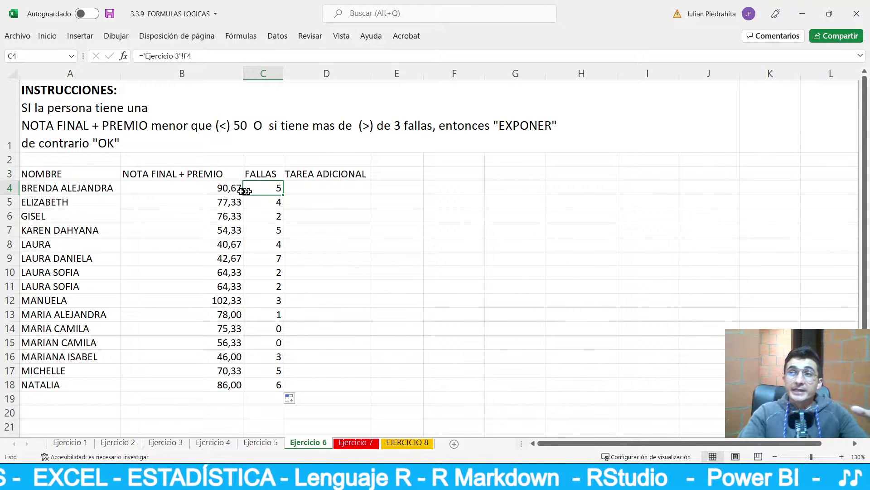
{"action": "left_click", "coordinate": [228, 191]}
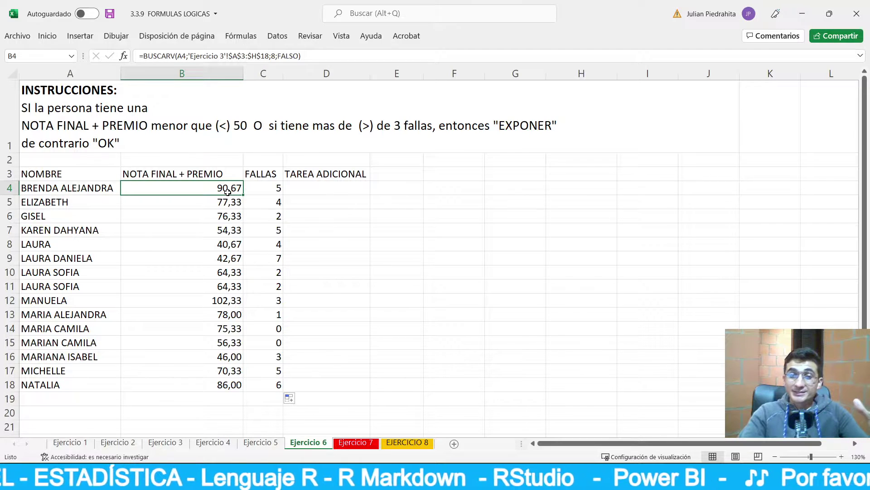
{"action": "left_click", "coordinate": [266, 193]}
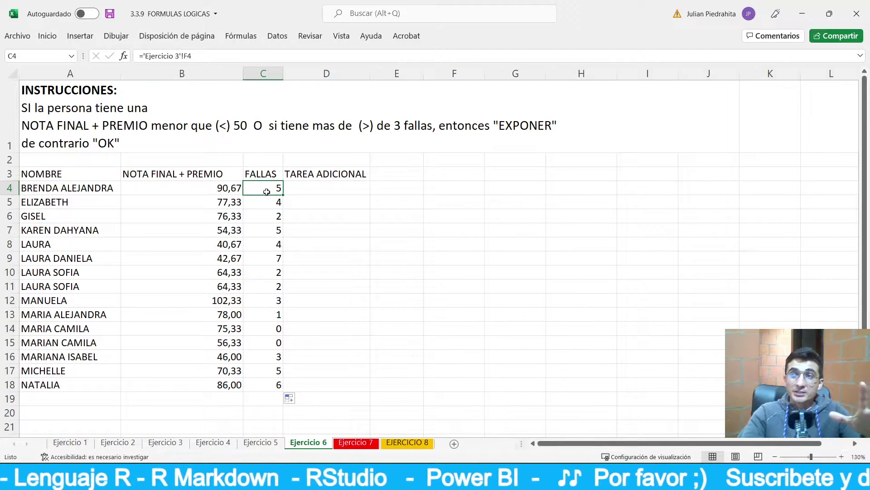
{"action": "left_click_drag", "start_coordinate": [90, 188], "coordinate": [78, 385]}
{"action": "left_click", "coordinate": [257, 186]}
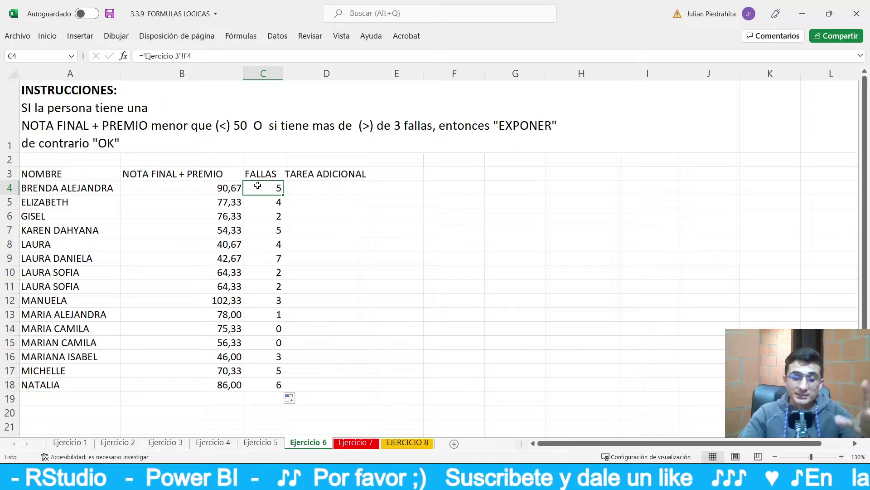
{"action": "type", "text": "="}
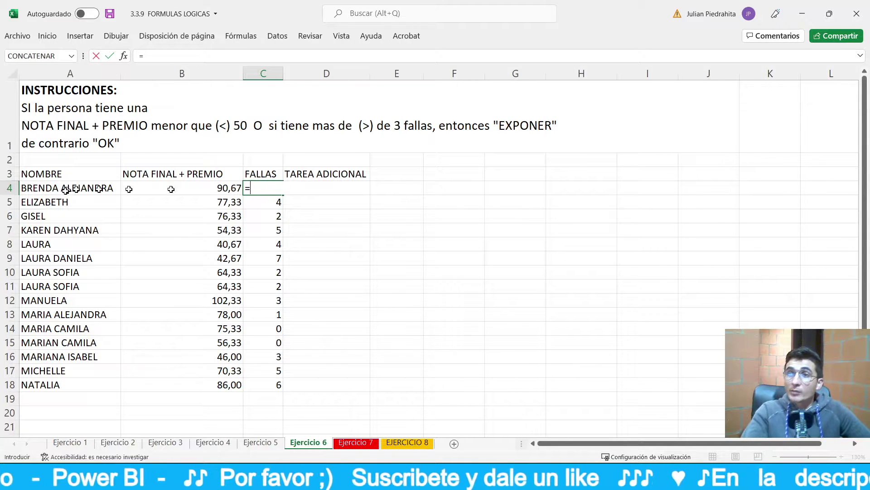
Link C4 to cell F4 of Ejercicio 3 and fill the FALLAS formula down to row 18
{"action": "left_click", "coordinate": [163, 443]}
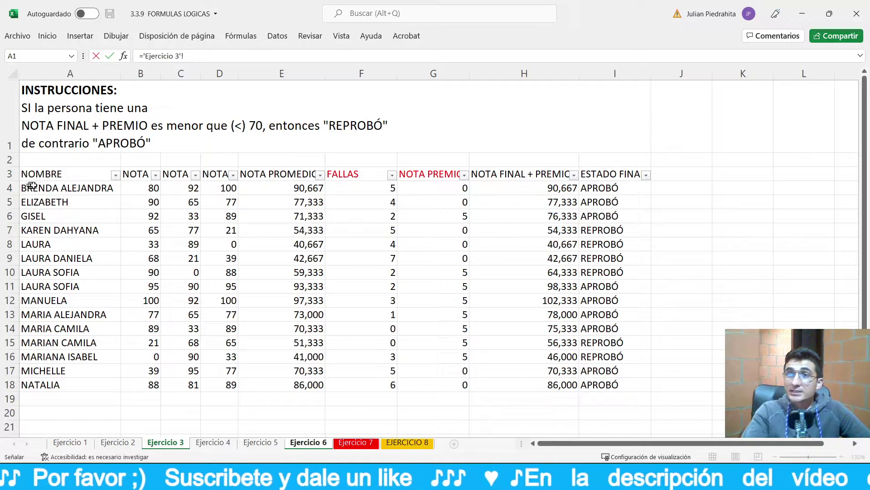
{"action": "left_click", "coordinate": [356, 192]}
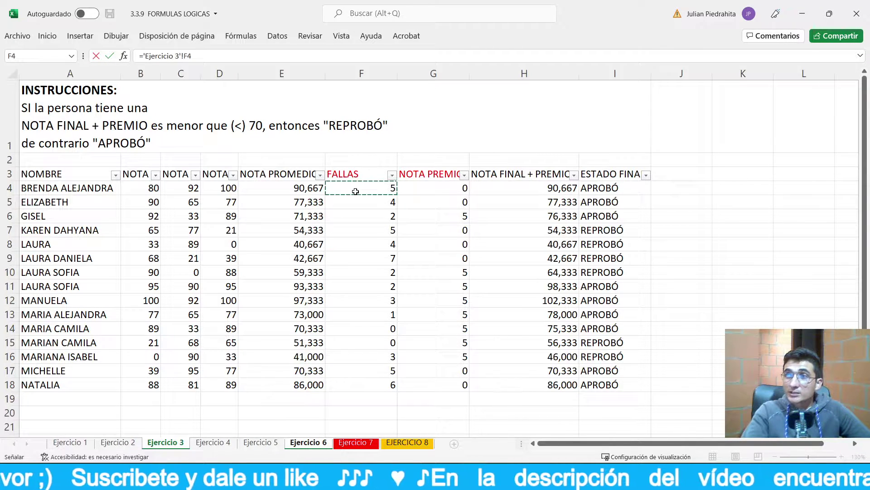
{"action": "key", "text": "Return"}
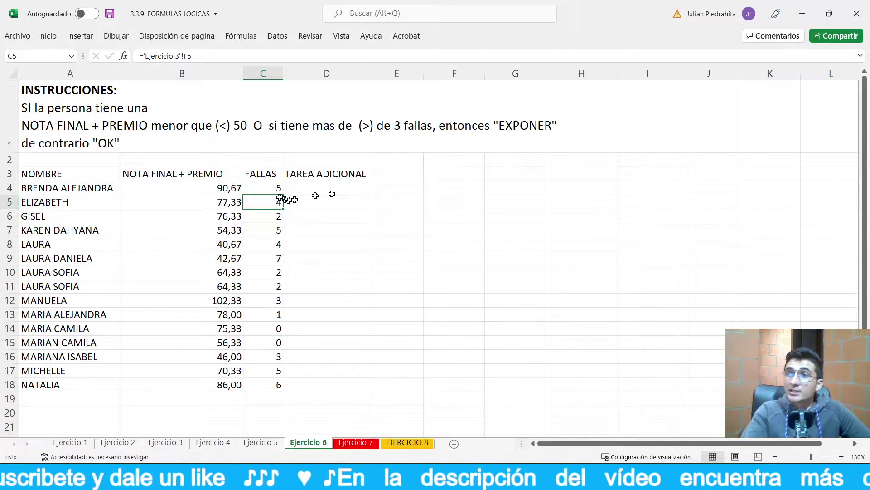
{"action": "left_click", "coordinate": [275, 194]}
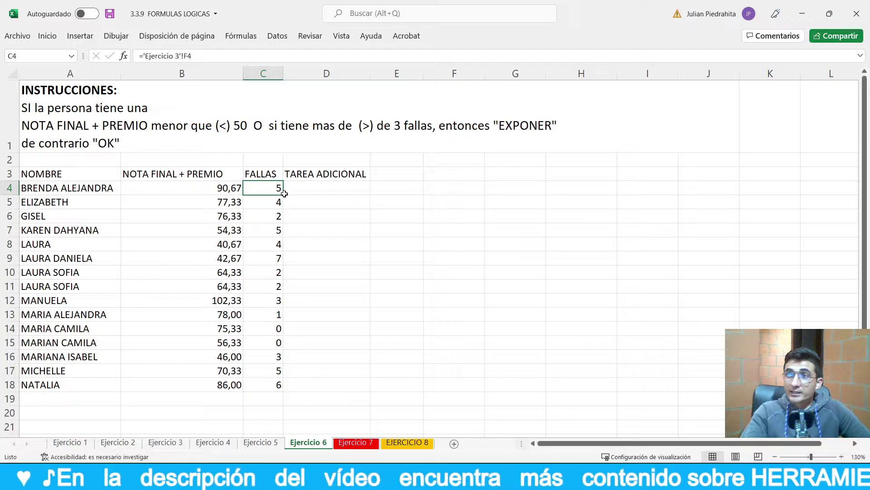
{"action": "double_click", "coordinate": [284, 194]}
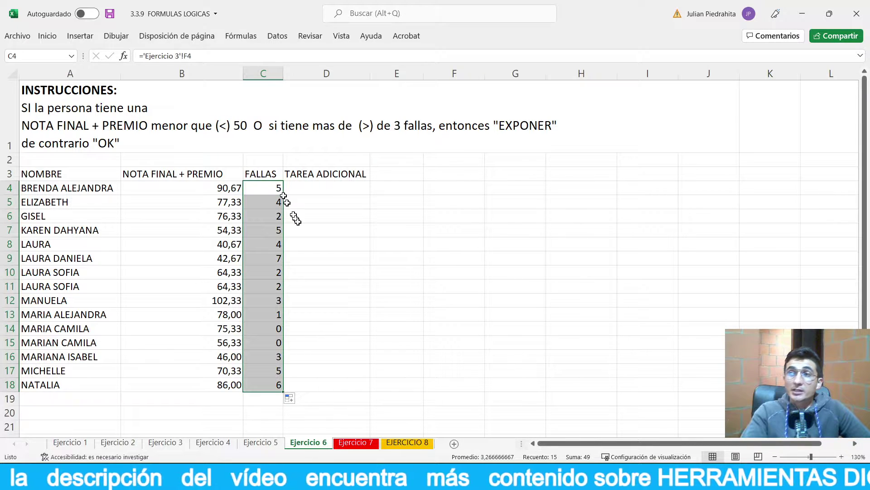
{"action": "left_click_drag", "start_coordinate": [312, 194], "coordinate": [312, 194]}
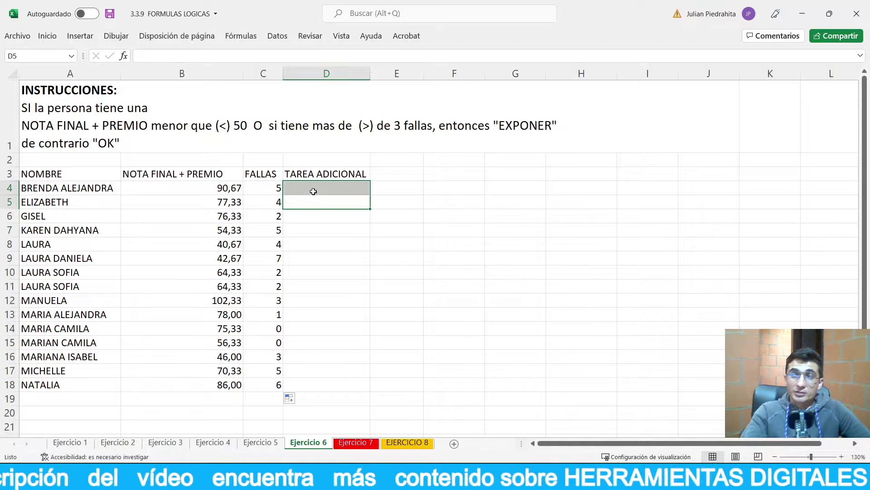
{"action": "left_click", "coordinate": [313, 191]}
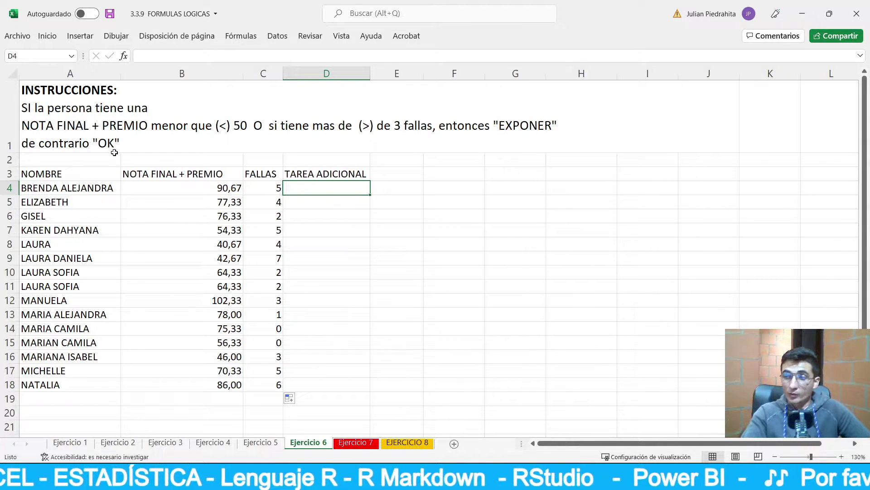
Switch to Chrome to view the Función O() slide in Google Slides
{"action": "key", "text": "alt+Tab"}
{"action": "key", "text": "alt+Tab"}
{"action": "key", "text": "alt+Tab"}
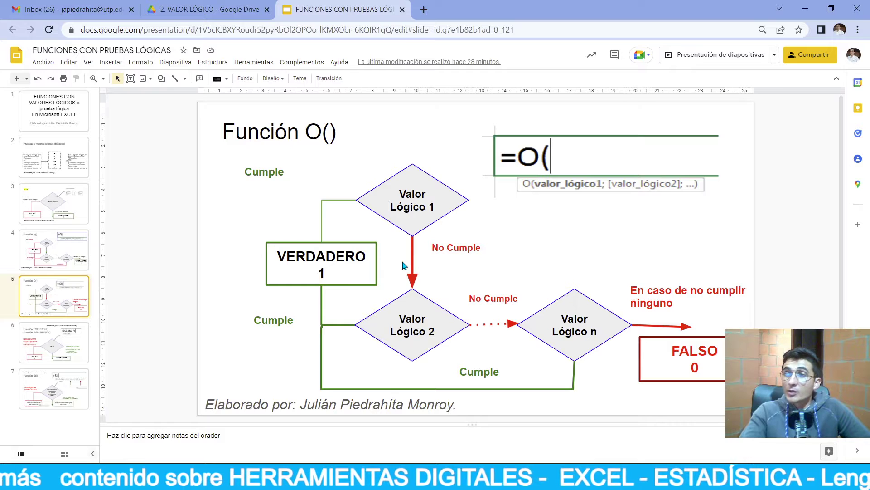
Back in Excel, enter =O(B4<50;C4>3) in D4
{"action": "key", "text": "alt+Tab"}
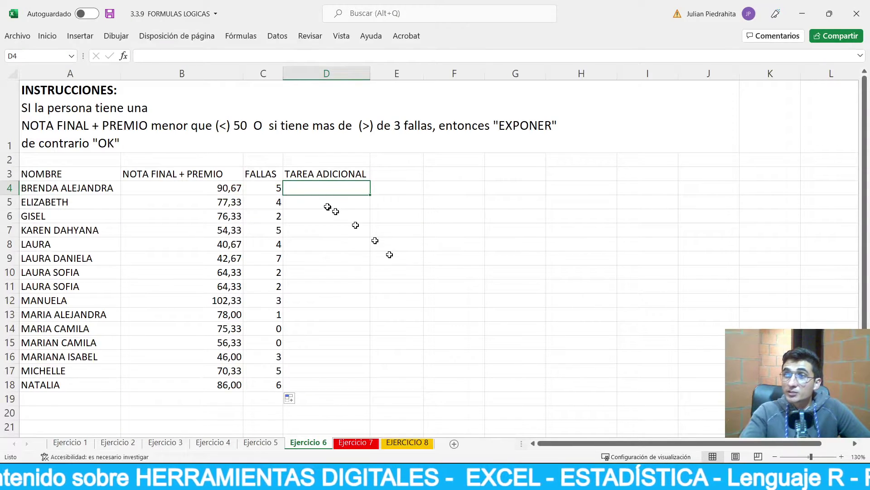
{"action": "type", "text": "="}
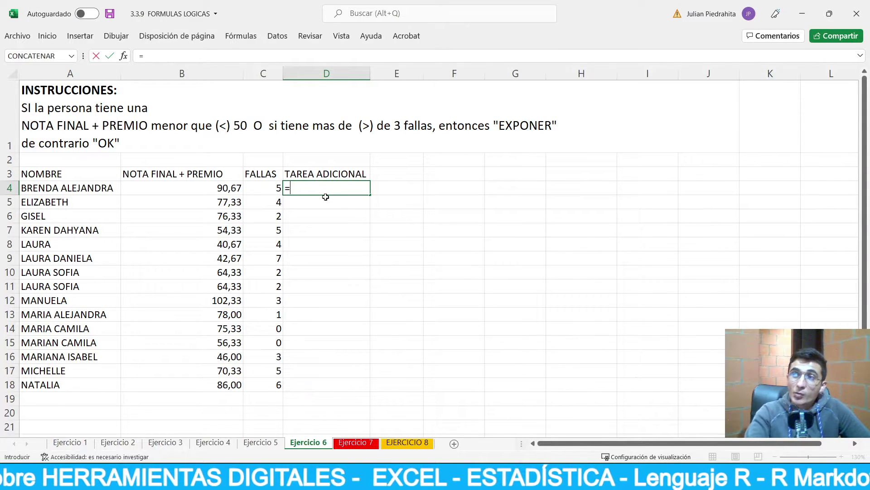
{"action": "type", "text": "O("}
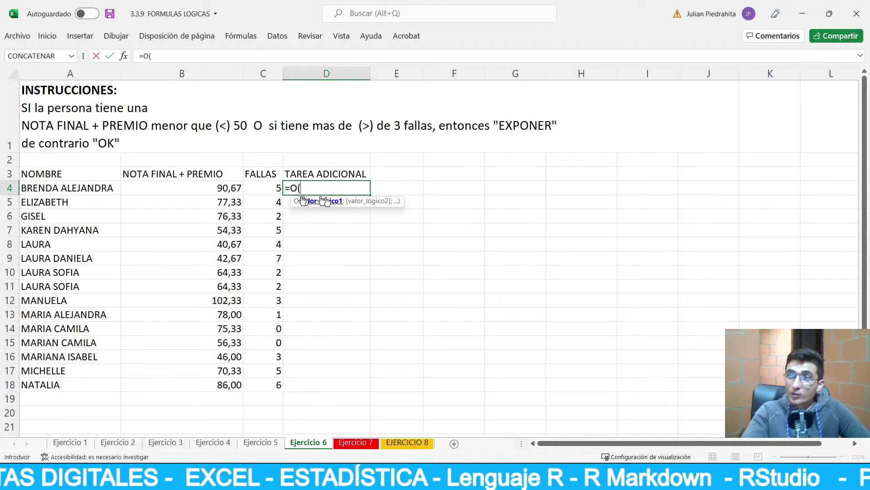
{"action": "left_click", "coordinate": [204, 189]}
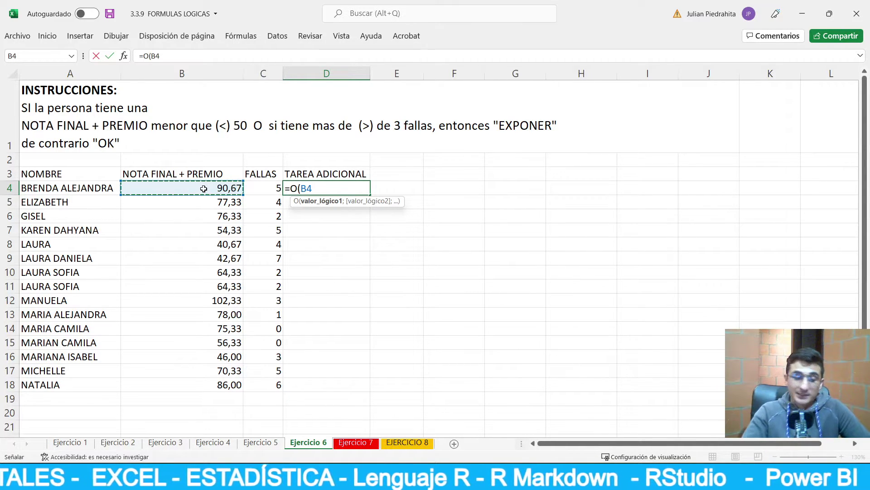
{"action": "type", "text": "<50"}
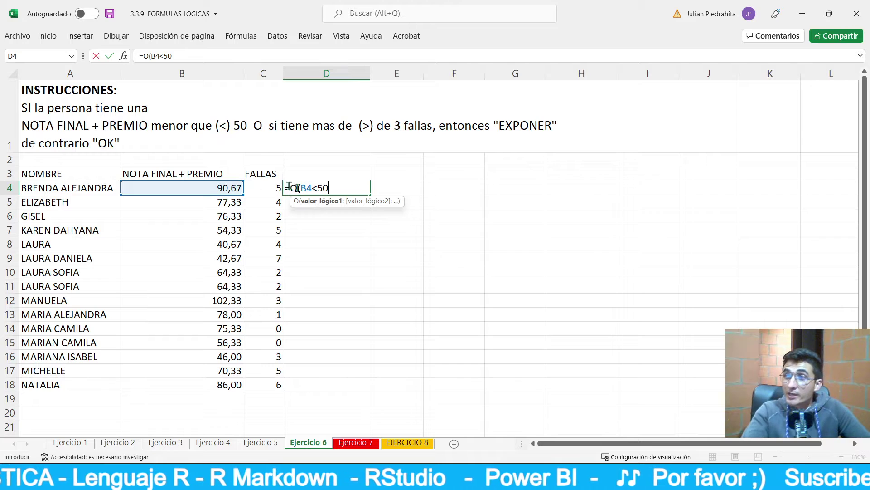
{"action": "left_click", "coordinate": [316, 203]}
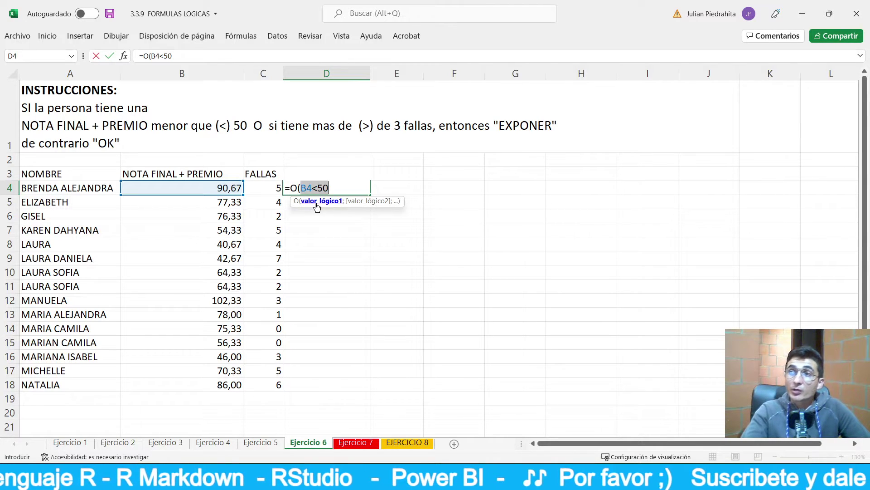
{"action": "left_click", "coordinate": [336, 189]}
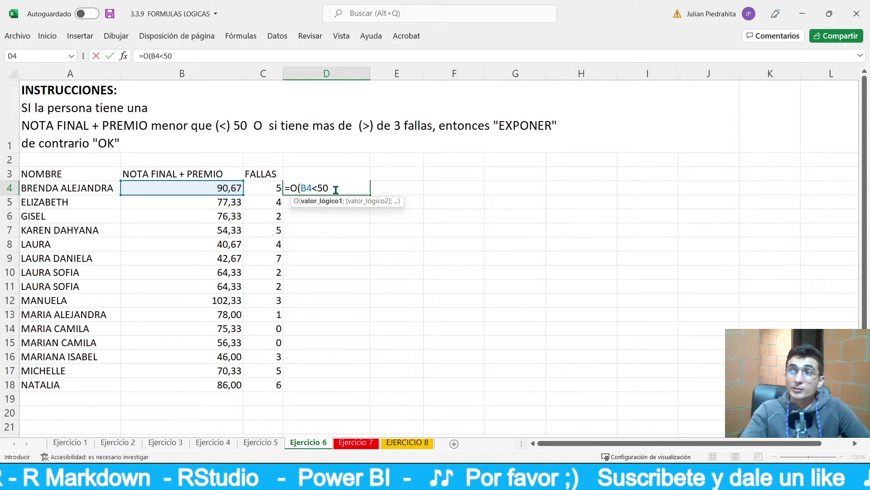
{"action": "type", "text": ";"}
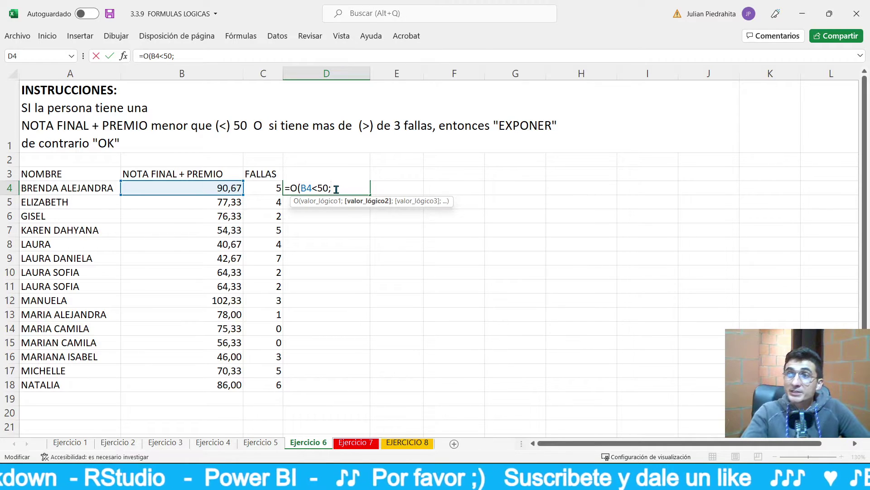
{"action": "left_click", "coordinate": [272, 185]}
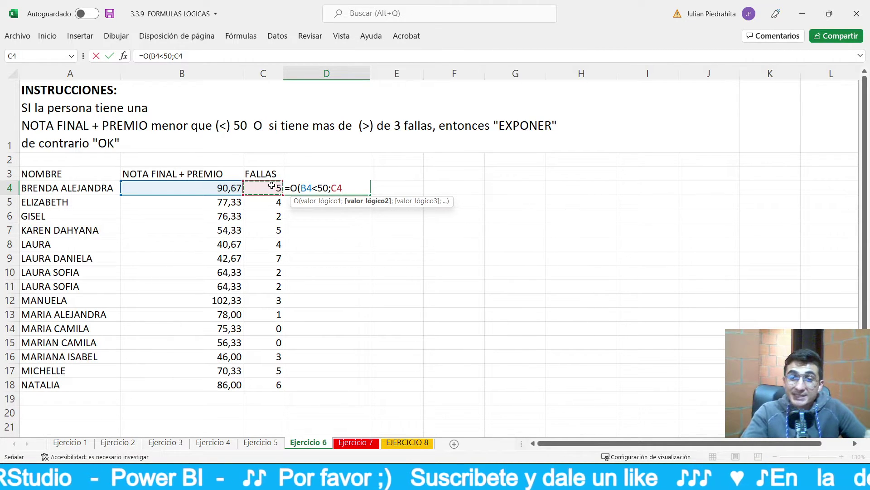
{"action": "type", "text": ">"}
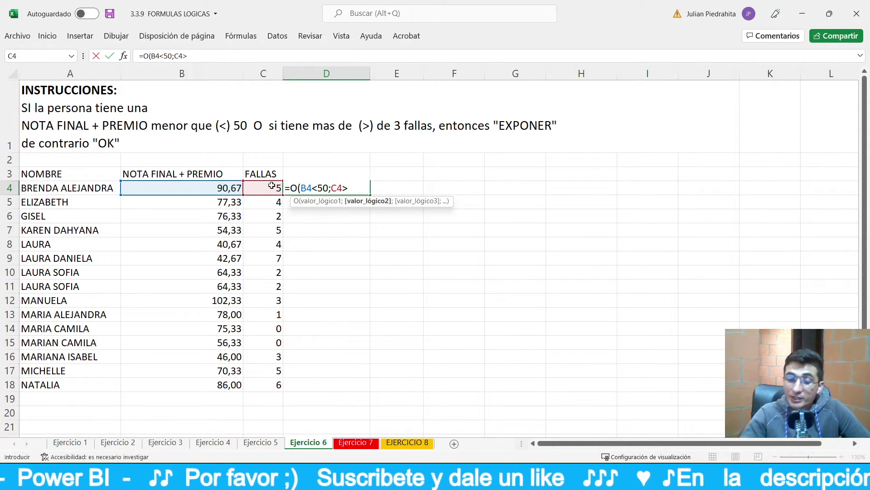
{"action": "type", "text": "3"}
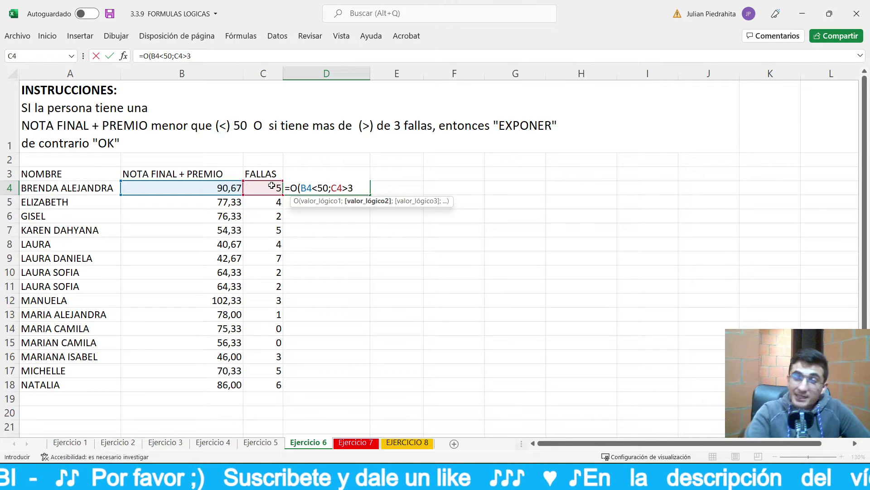
{"action": "type", "text": ")"}
{"action": "key", "text": "Return"}
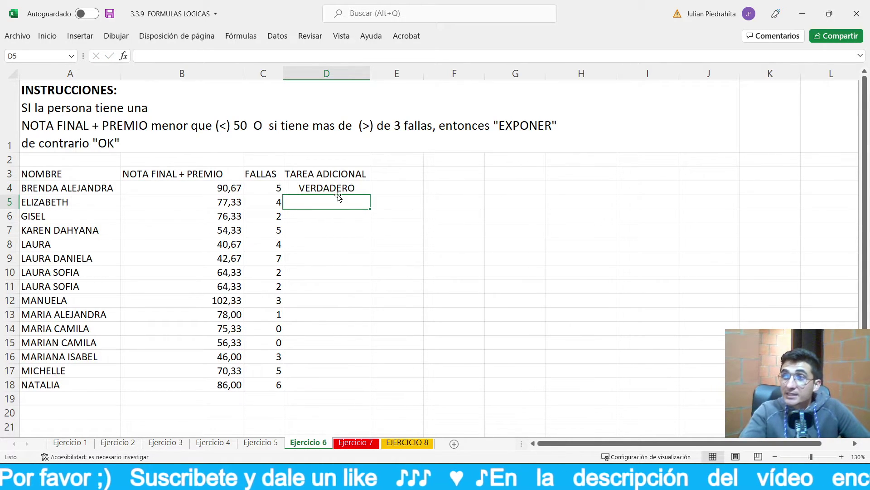
Copy the D4 O formula down to D18 for every student
{"action": "left_click", "coordinate": [346, 190]}
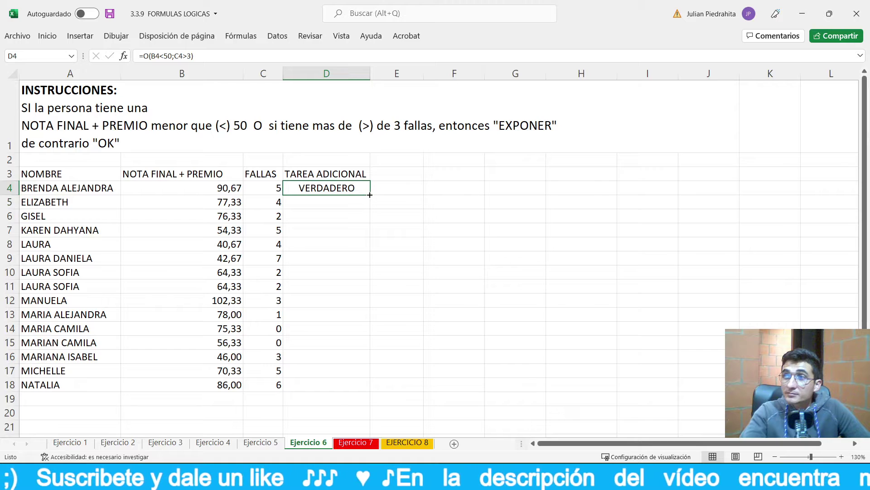
{"action": "double_click", "coordinate": [370, 195]}
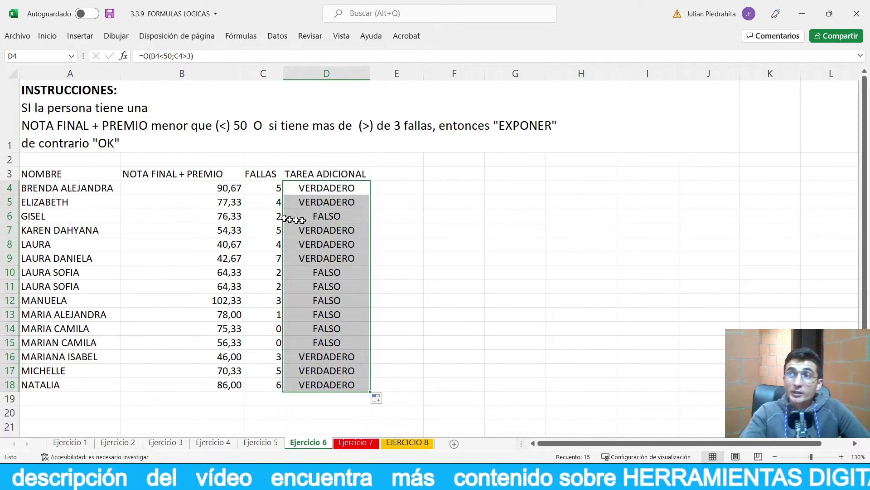
{"action": "left_click", "coordinate": [406, 175]}
Copy the TAREA ADICIONAL header into E3, add filters, and widen column E
{"action": "key", "text": "Left"}
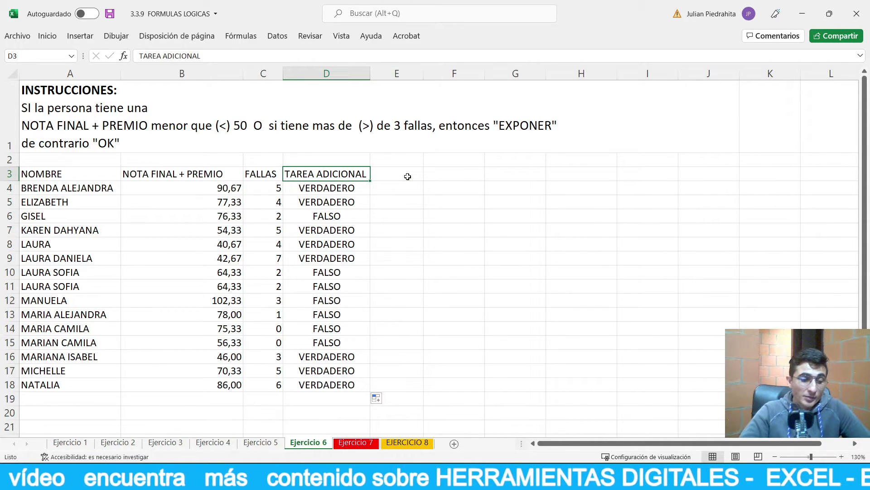
{"action": "key", "text": "ctrl+c"}
{"action": "left_click", "coordinate": [407, 177]}
{"action": "key", "text": "ctrl+v"}
{"action": "key", "text": "Escape"}
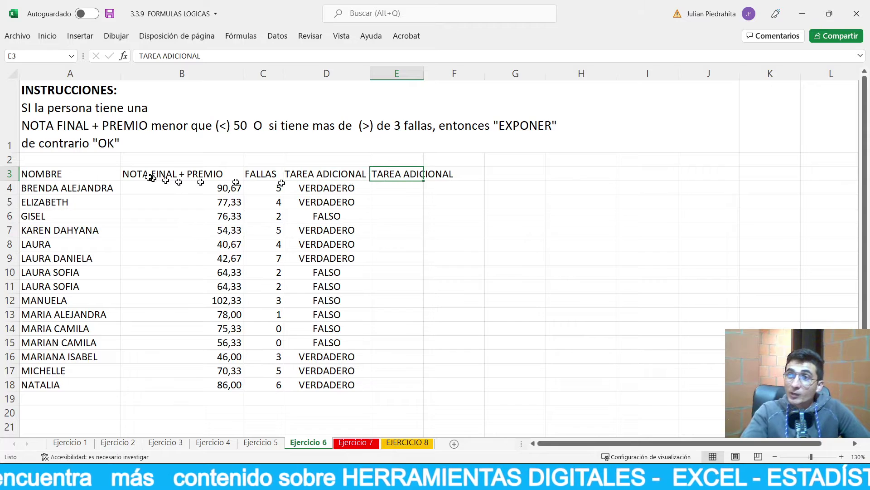
{"action": "left_click", "coordinate": [181, 218]}
{"action": "key", "text": "ctrl+shift+l"}
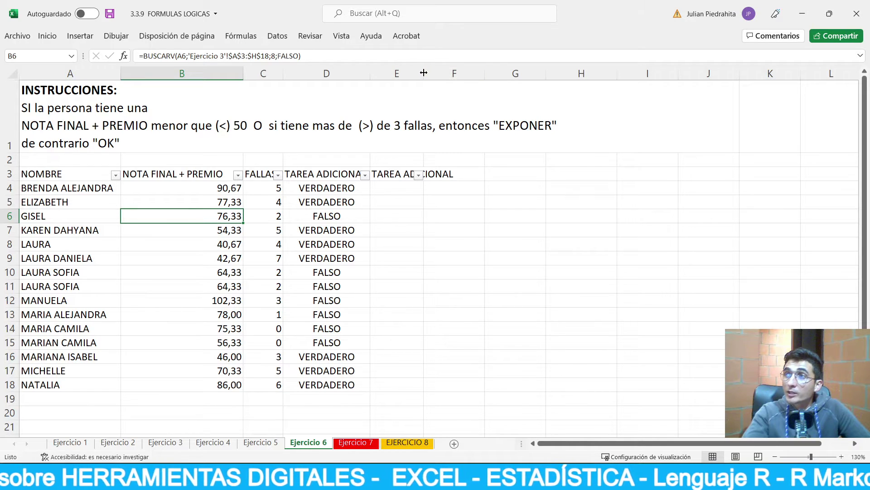
{"action": "left_click_drag", "start_coordinate": [427, 70], "coordinate": [472, 73]}
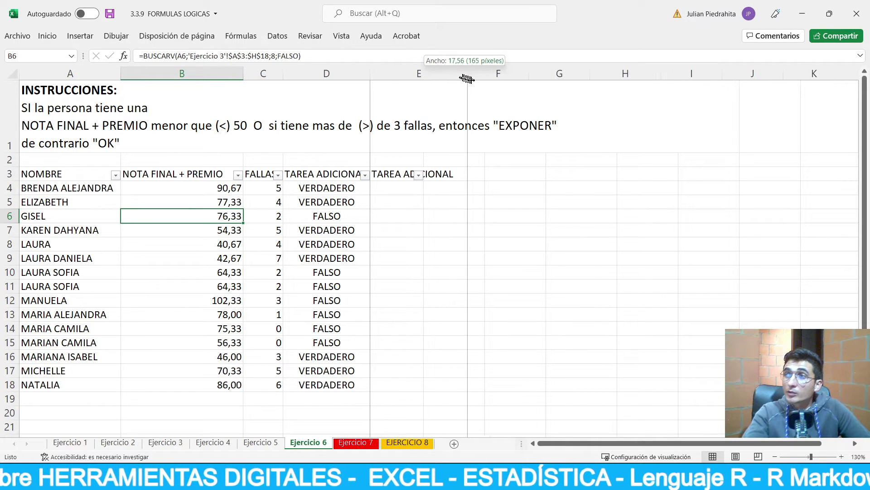
Enter =SI(O(B4<50;C4>3);"EXPONER";"OK") in E4
{"action": "left_click", "coordinate": [420, 189]}
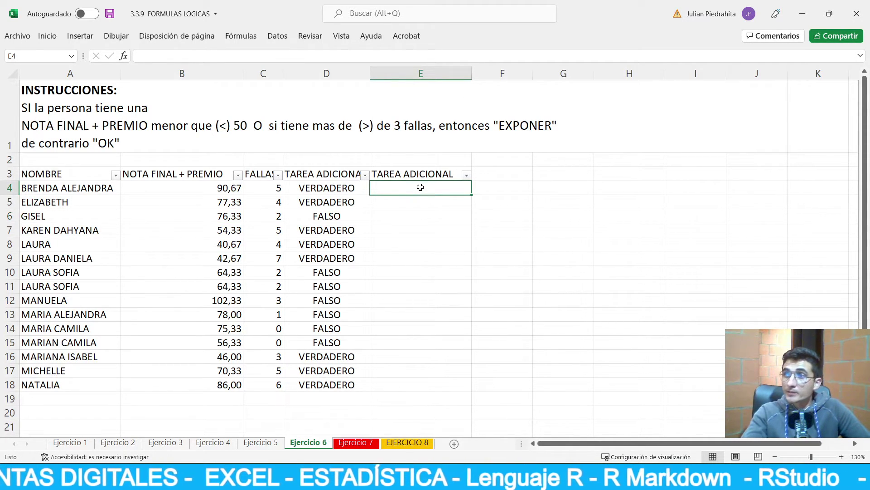
{"action": "type", "text": "="}
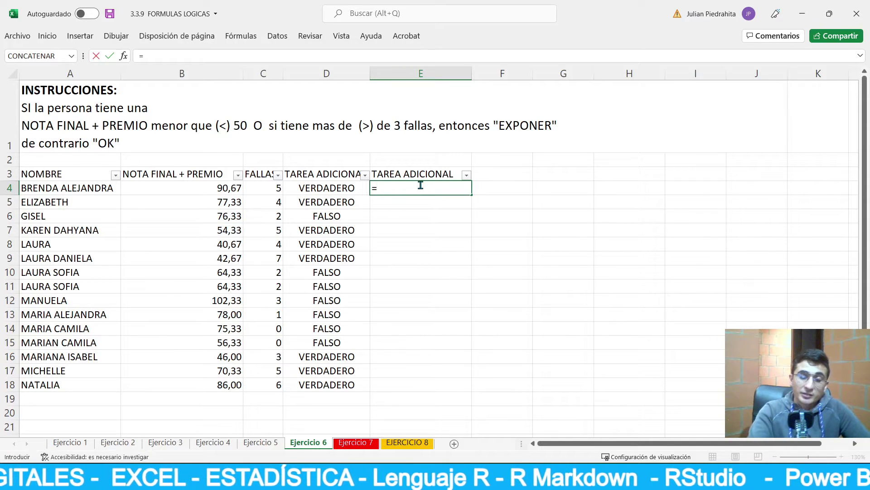
{"action": "type", "text": "SI("}
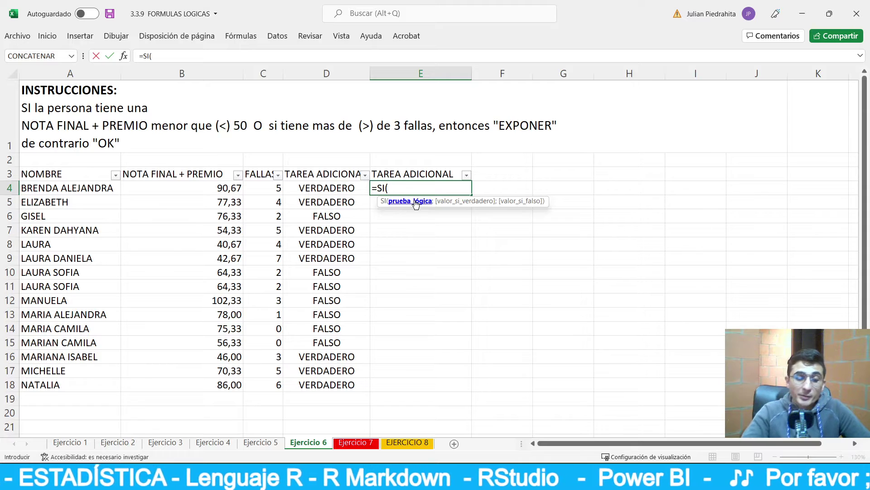
{"action": "type", "text": "O("}
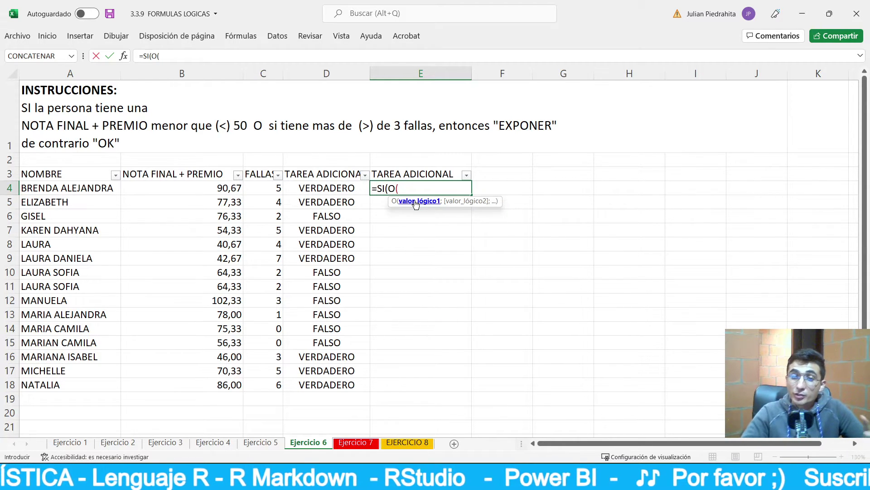
{"action": "left_click", "coordinate": [222, 190]}
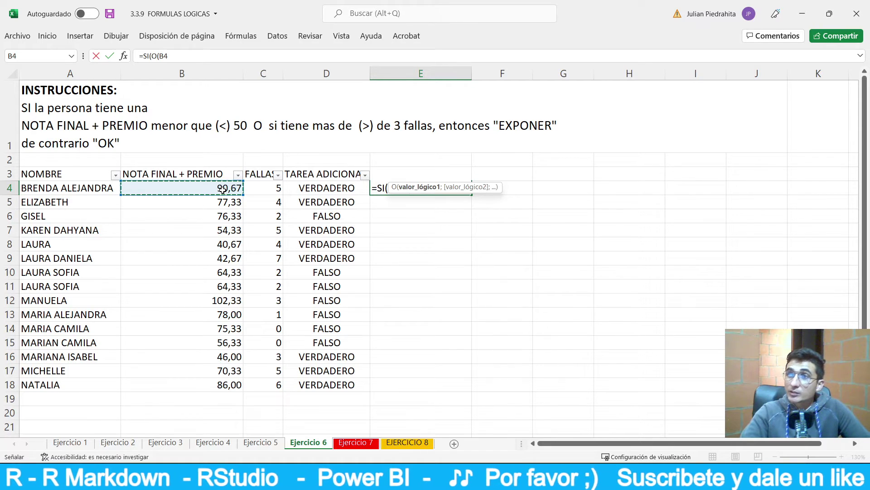
{"action": "type", "text": "<50"}
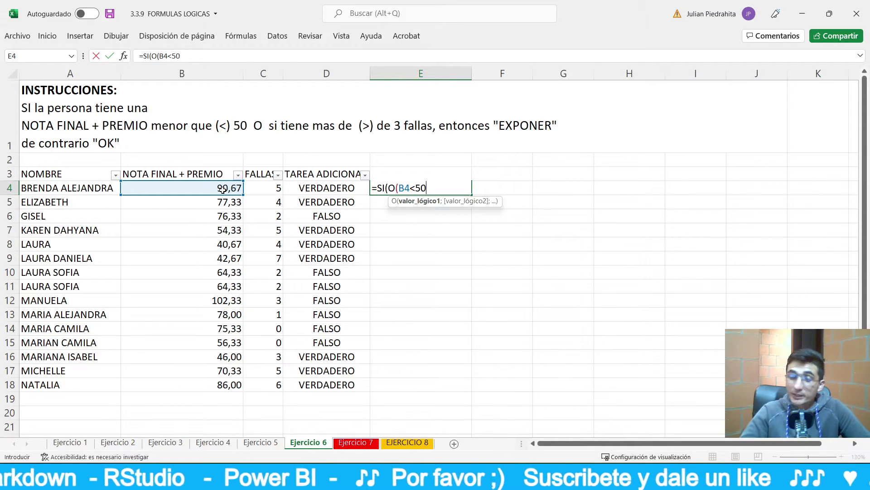
{"action": "type", "text": ";"}
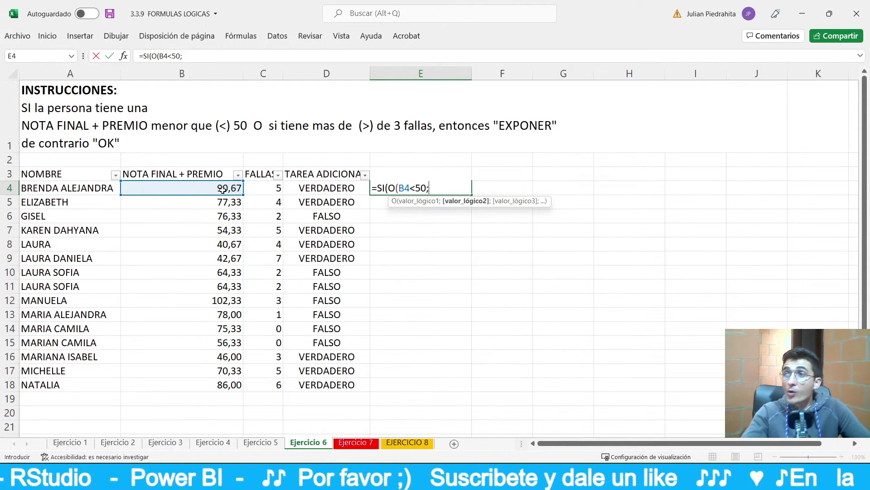
{"action": "left_click", "coordinate": [255, 187]}
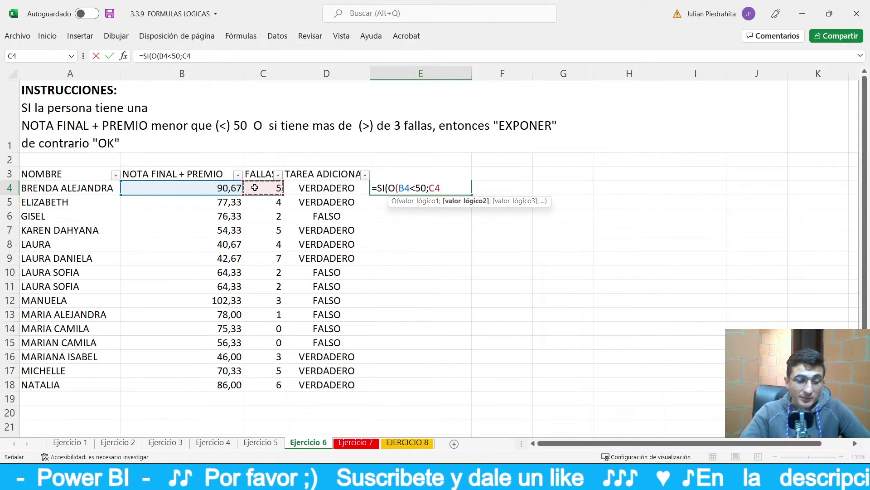
{"action": "type", "text": ">3)"}
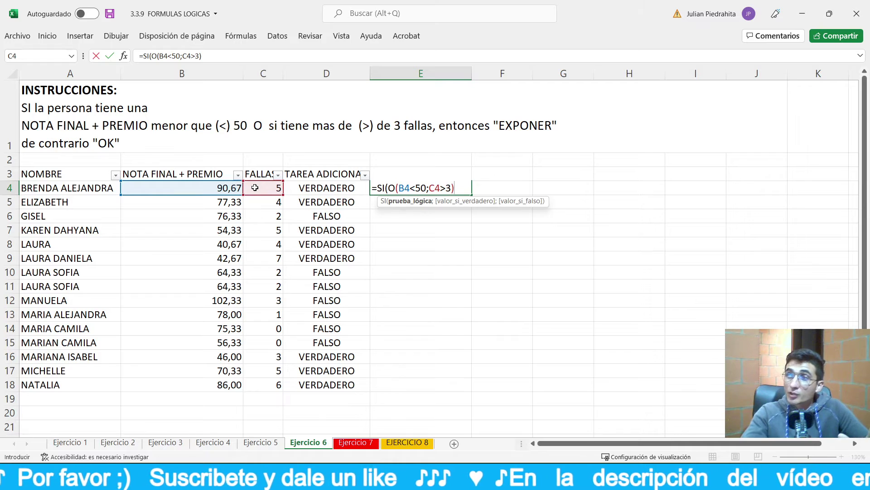
{"action": "left_click", "coordinate": [408, 201]}
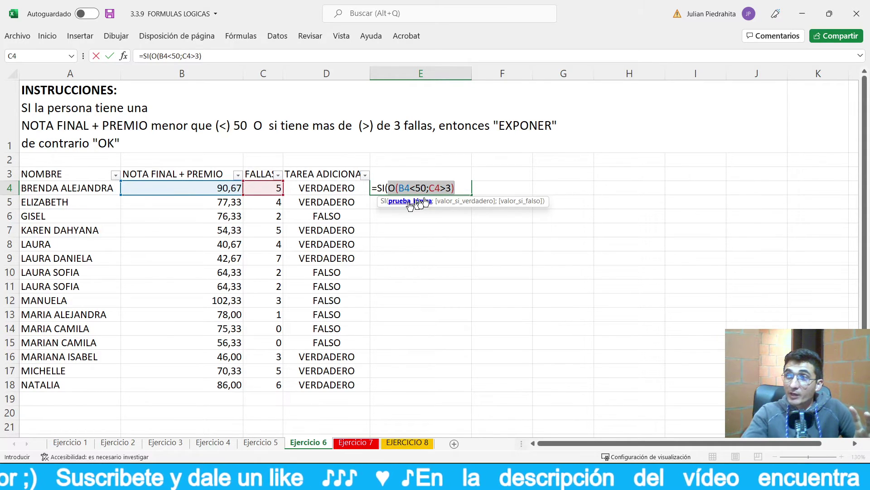
{"action": "left_click", "coordinate": [467, 184]}
{"action": "type", "text": ";"}
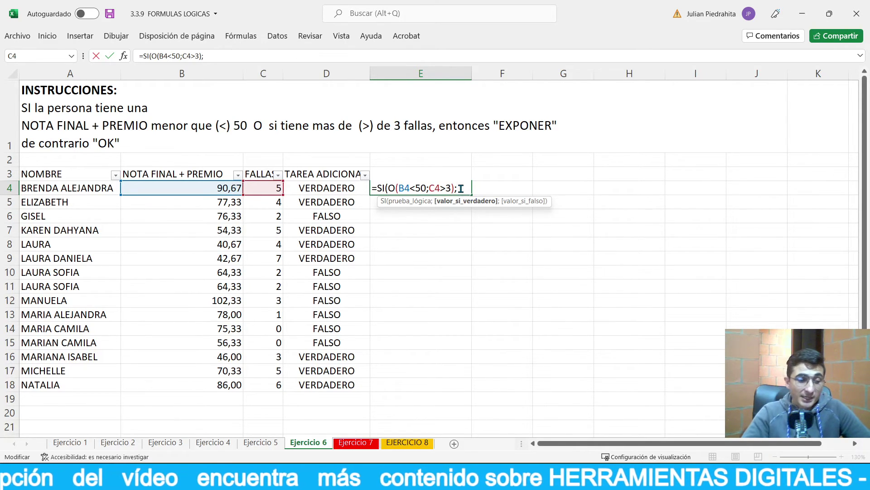
{"action": "type", "text": "\"EX"}
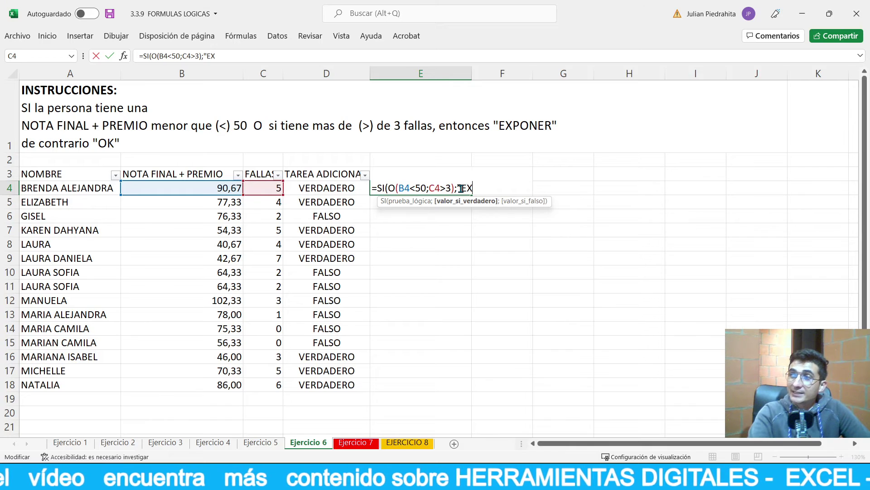
{"action": "type", "text": "PONER\""}
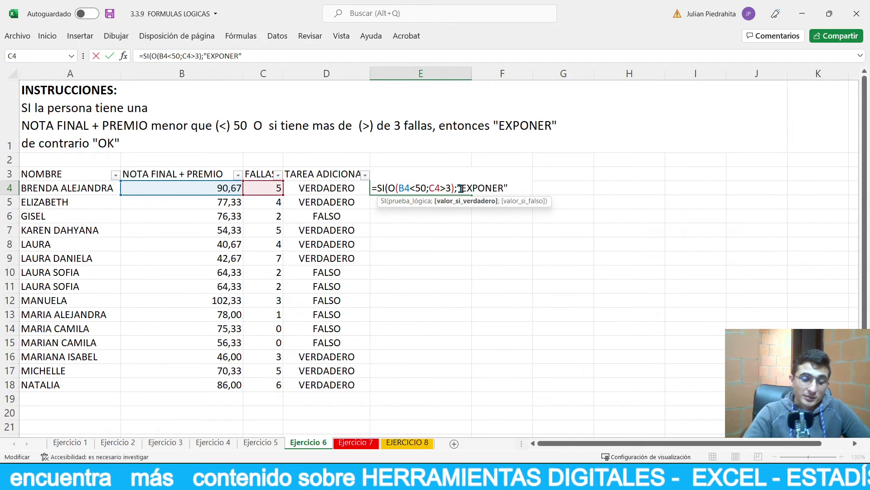
{"action": "type", "text": ";\""}
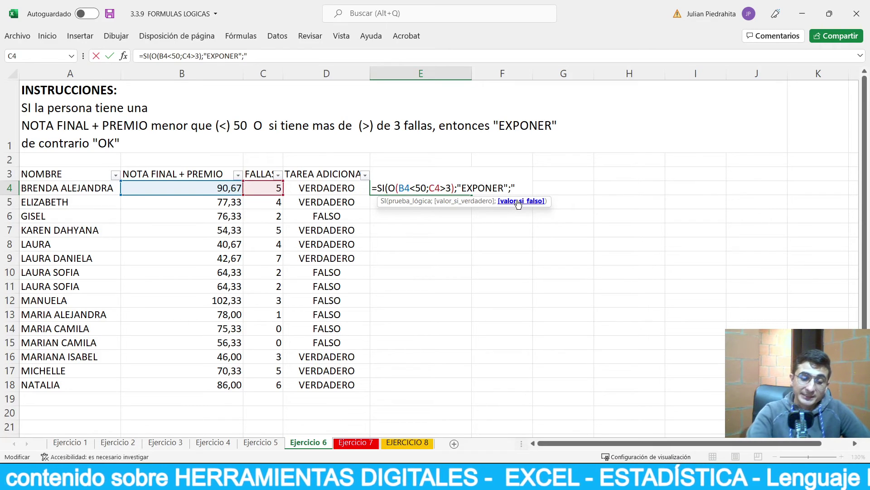
{"action": "type", "text": "OK\""}
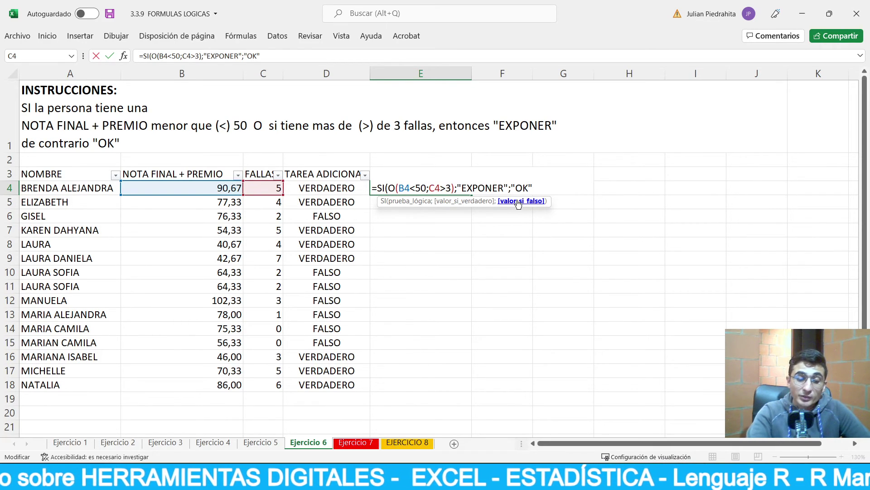
{"action": "key", "text": "Return"}
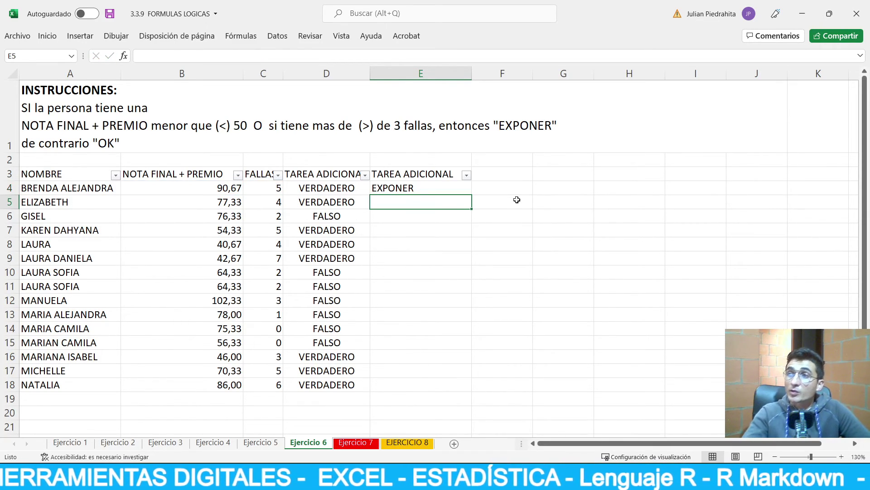
Copy the E4 SI formula down to E18 and check the result in E13
{"action": "left_click", "coordinate": [464, 192]}
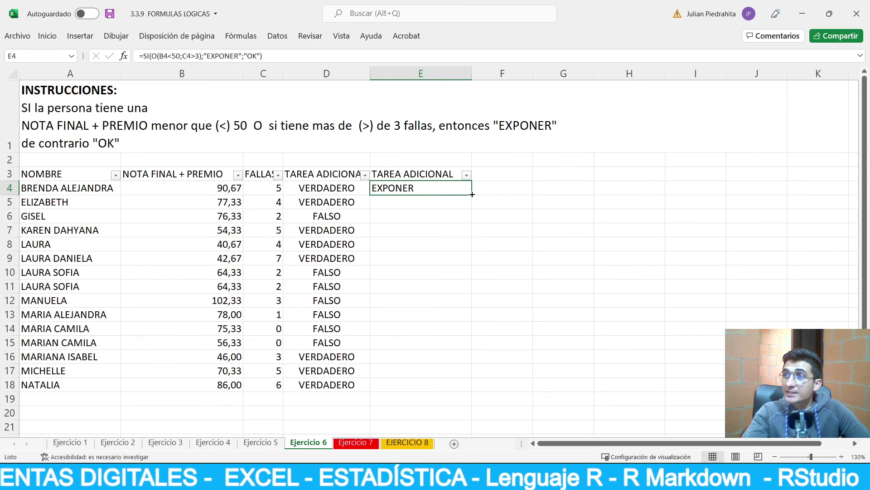
{"action": "double_click", "coordinate": [472, 194]}
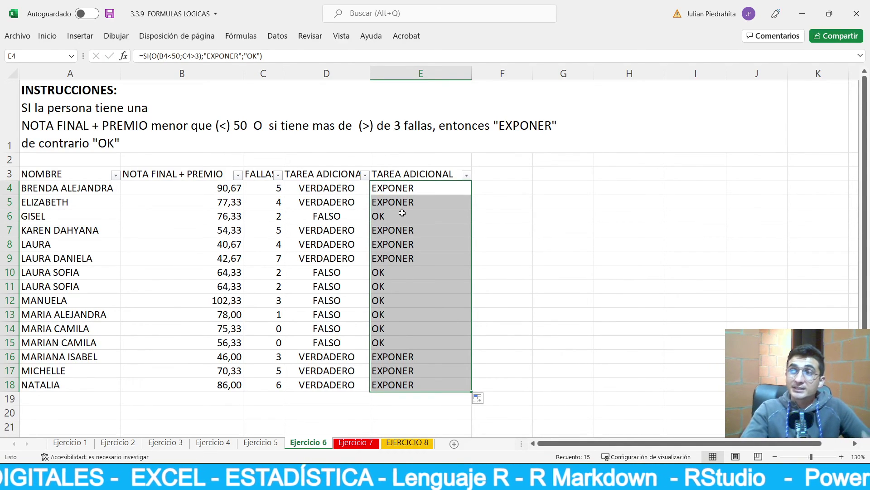
{"action": "left_click", "coordinate": [392, 312]}
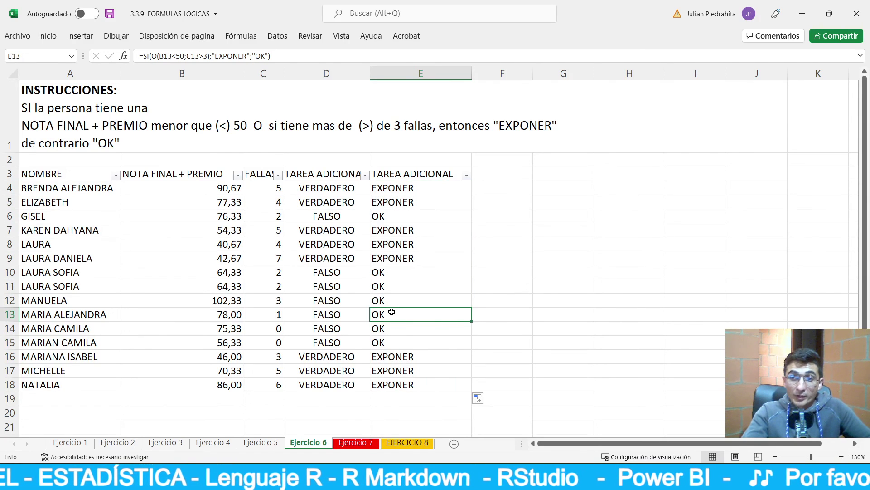